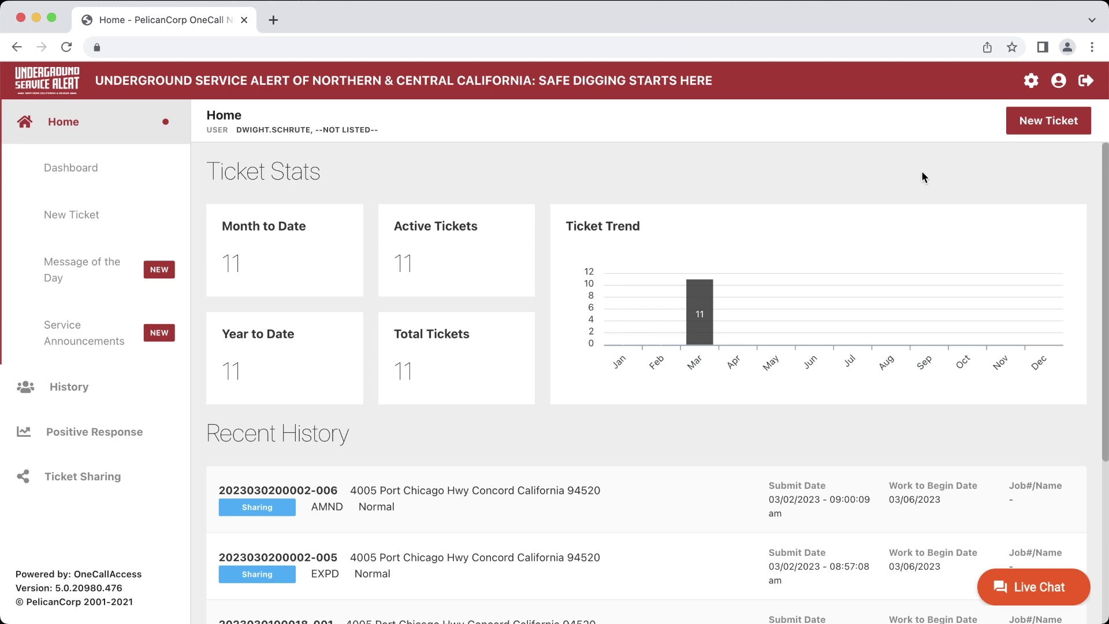
# Exit fullscreen on the training video and expand its full description with chapter timestamps
pyautogui.press('Escape')
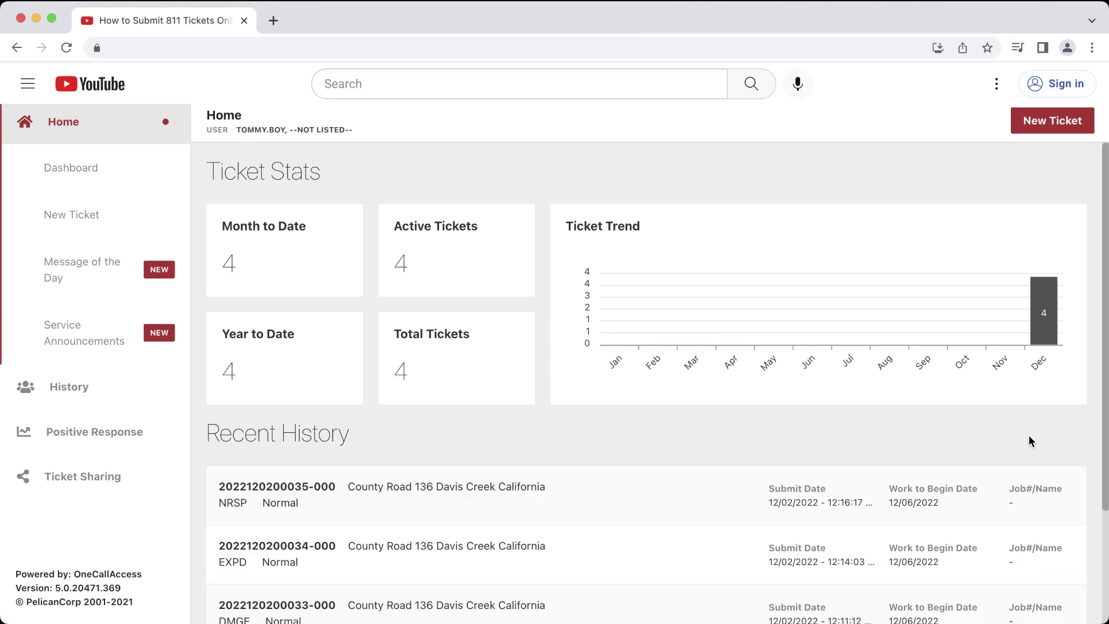
pyautogui.scroll(-3, 15, 335)
pyautogui.scroll(-2, 15, 336)
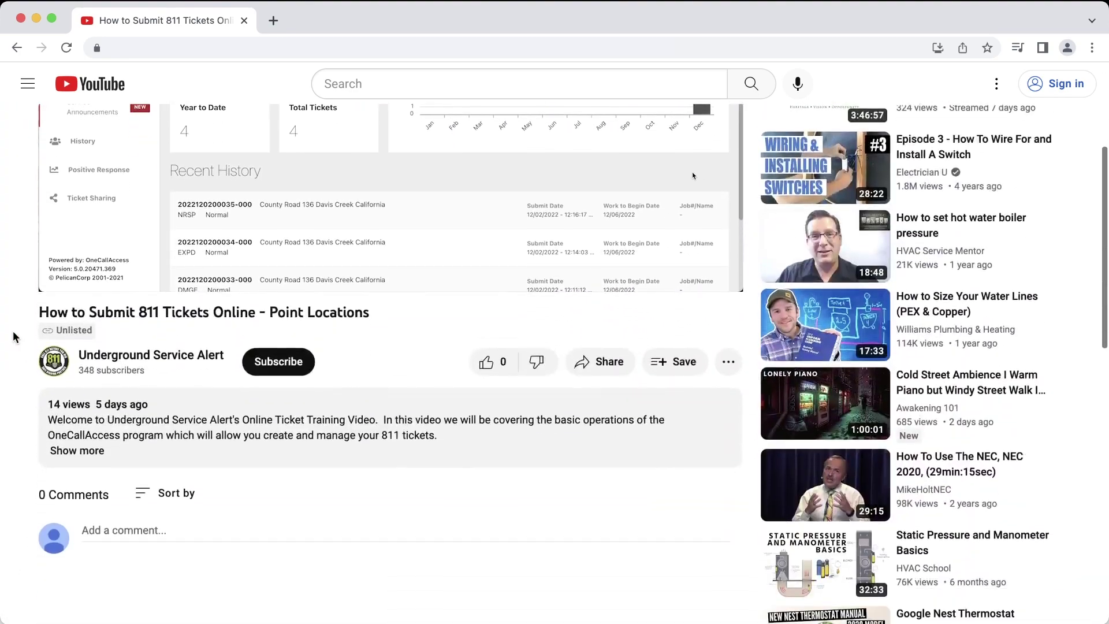
pyautogui.click(65, 449)
pyautogui.scroll(-2, 32, 460)
pyautogui.scroll(-4, 33, 461)
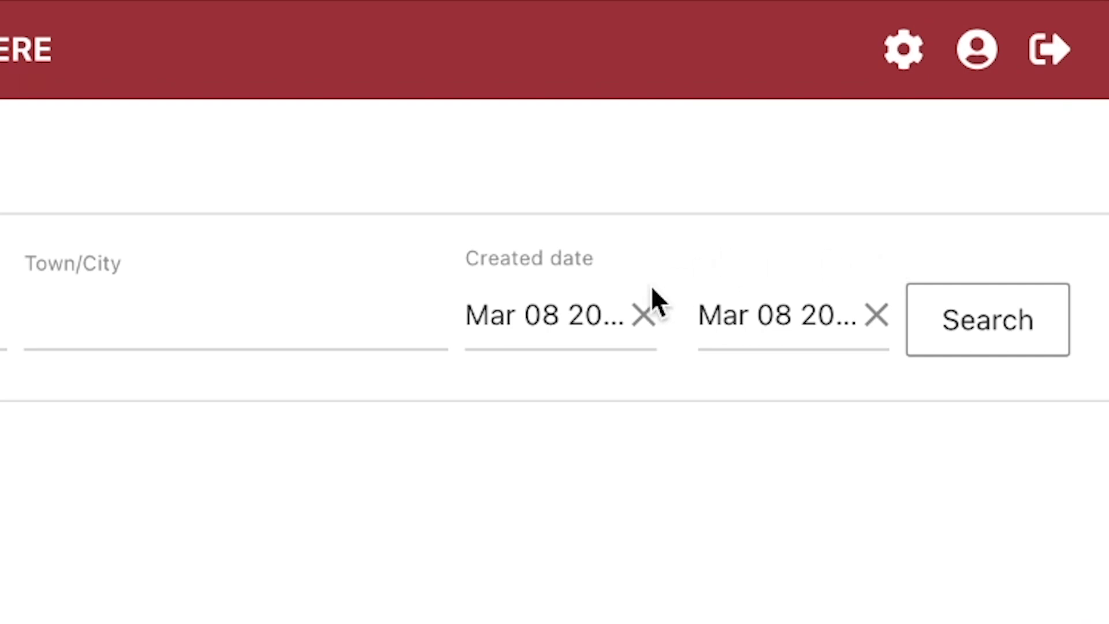
# Clear both the starting and ending Created date limits on the History list
pyautogui.click(642, 314)
pyautogui.click(886, 315)
pyautogui.click(879, 317)
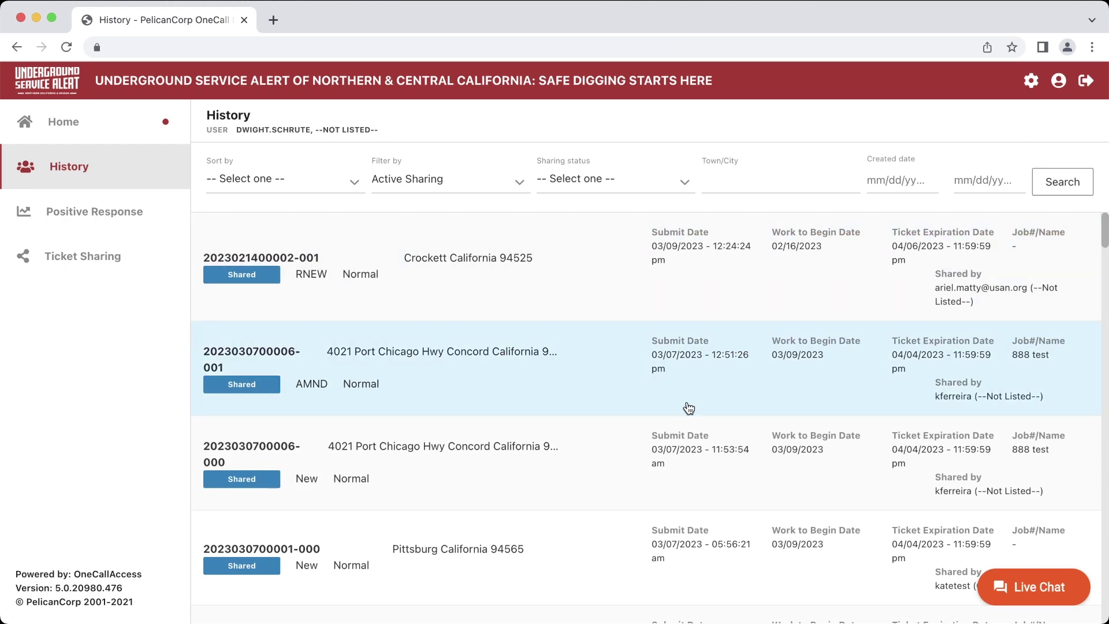
pyautogui.scroll(-10, 687, 407)
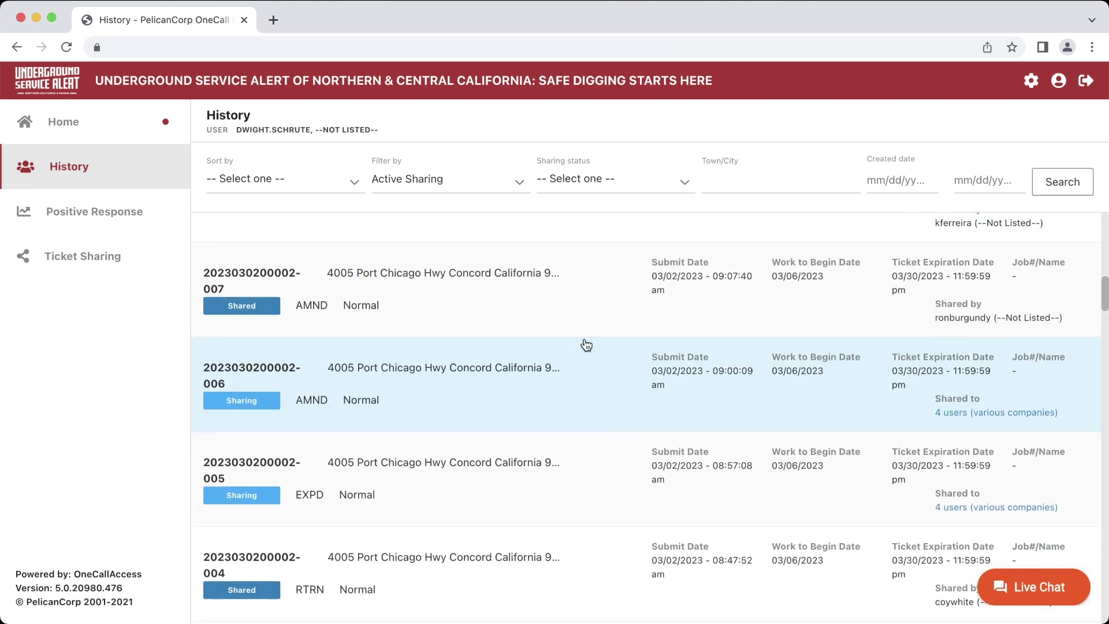
pyautogui.click(570, 315)
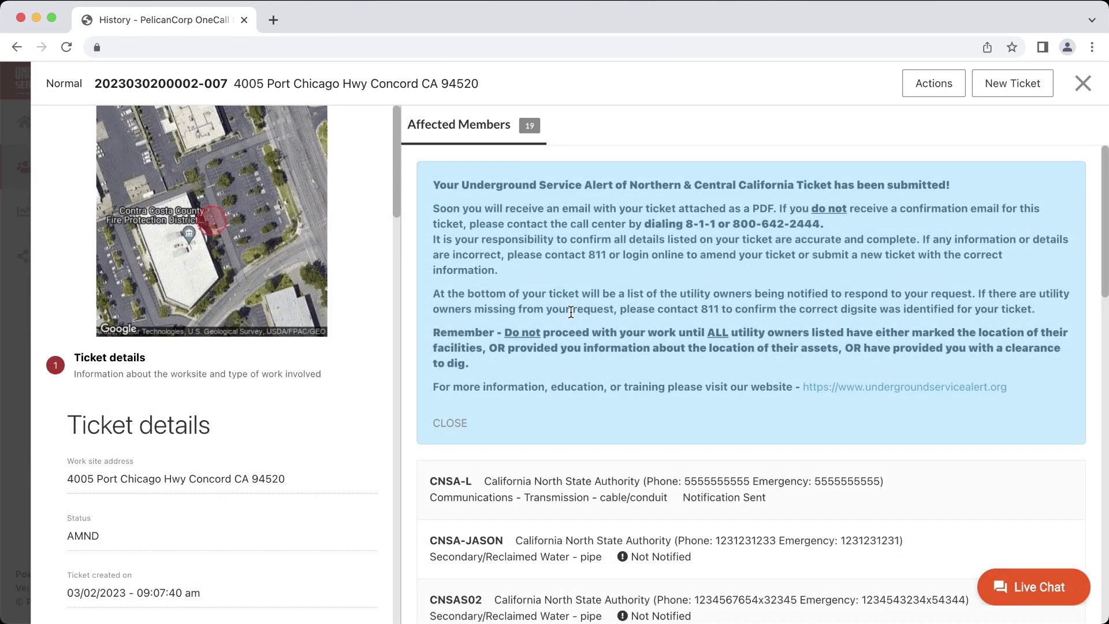
pyautogui.click(1083, 83)
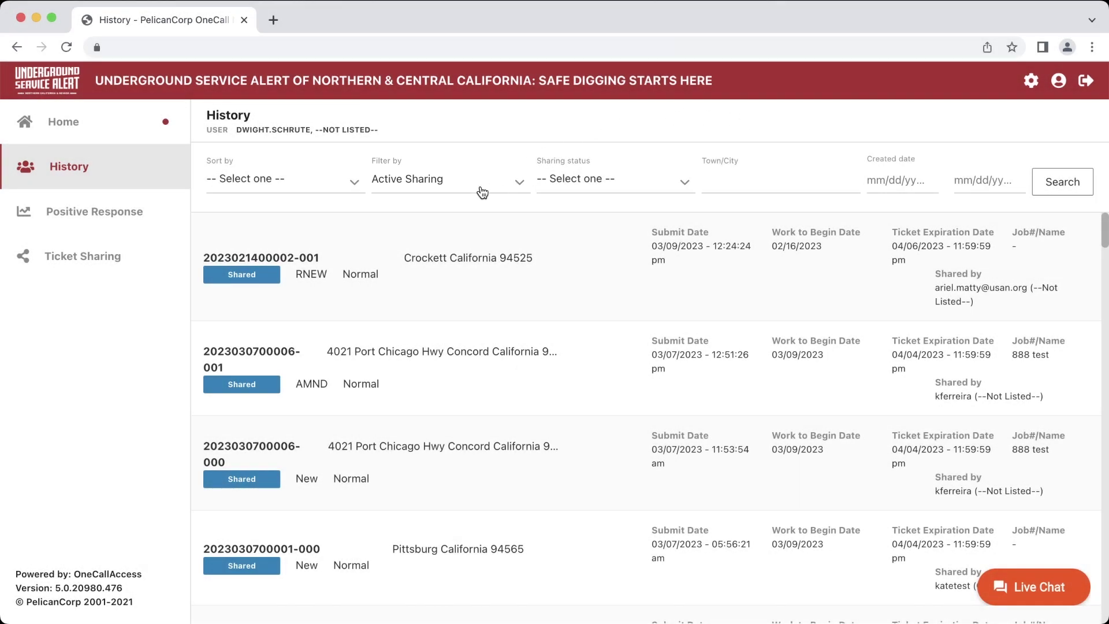
pyautogui.click(482, 187)
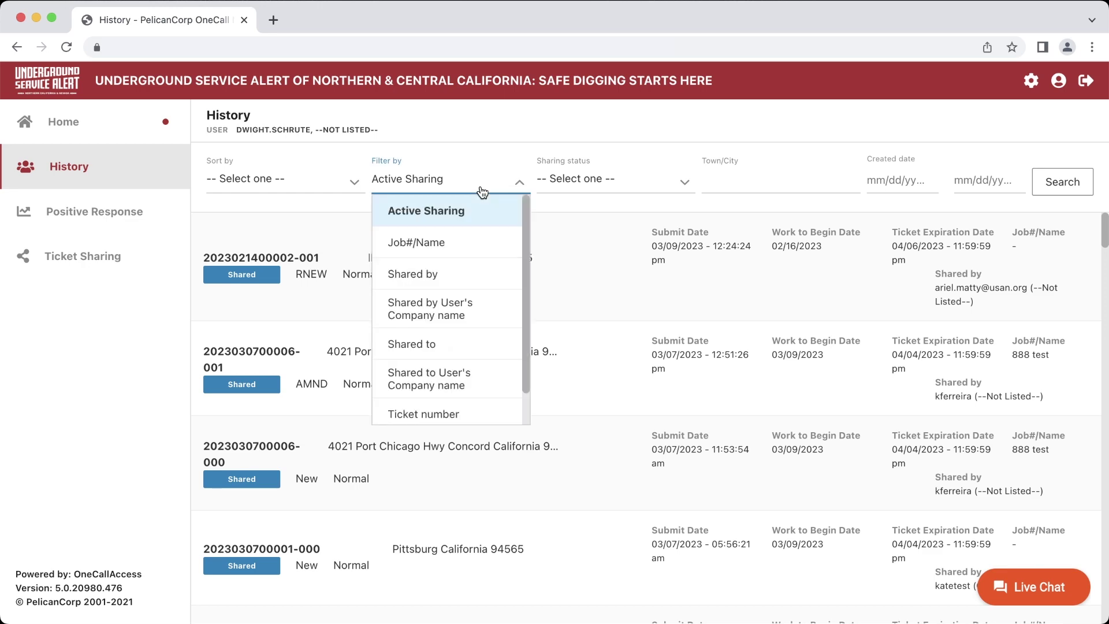
pyautogui.click(450, 411)
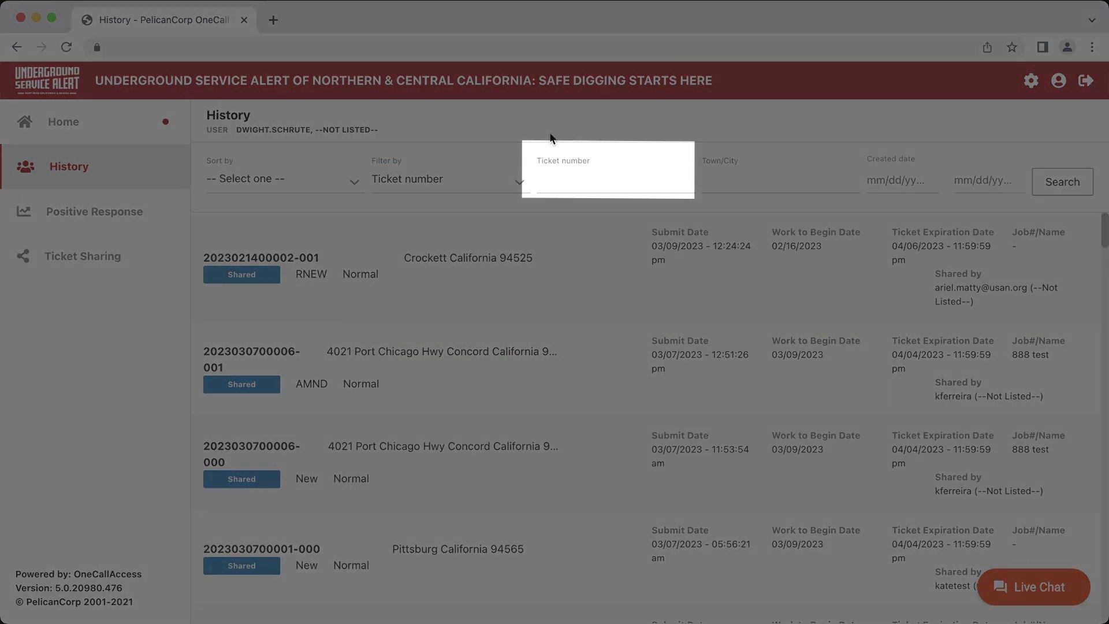
pyautogui.click(565, 181)
pyautogui.press('super+v')
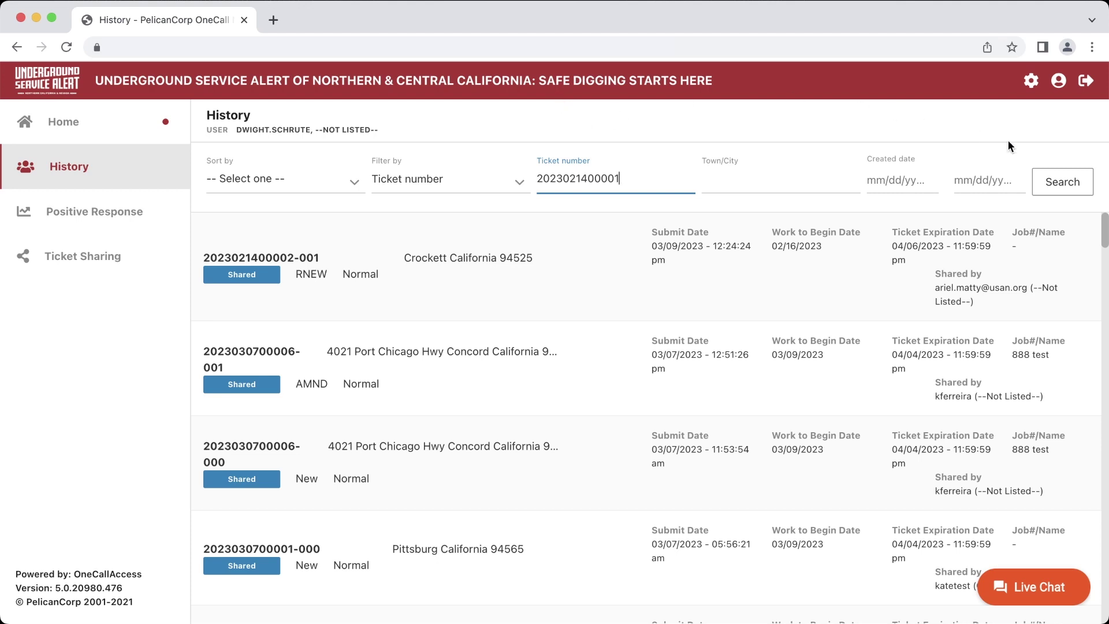
pyautogui.click(1063, 182)
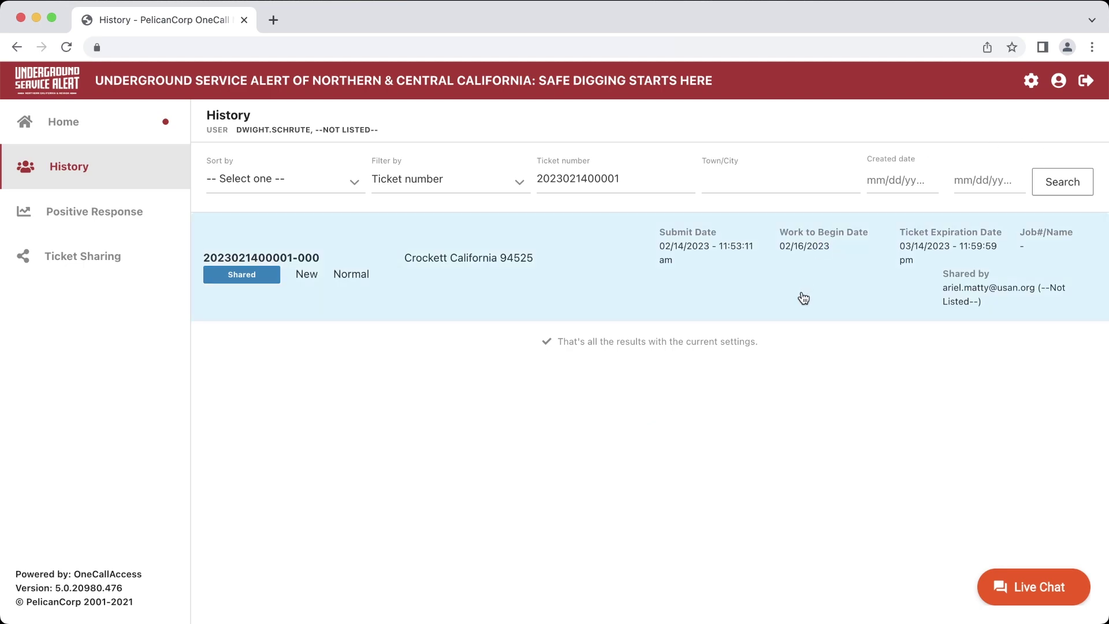
pyautogui.click(799, 297)
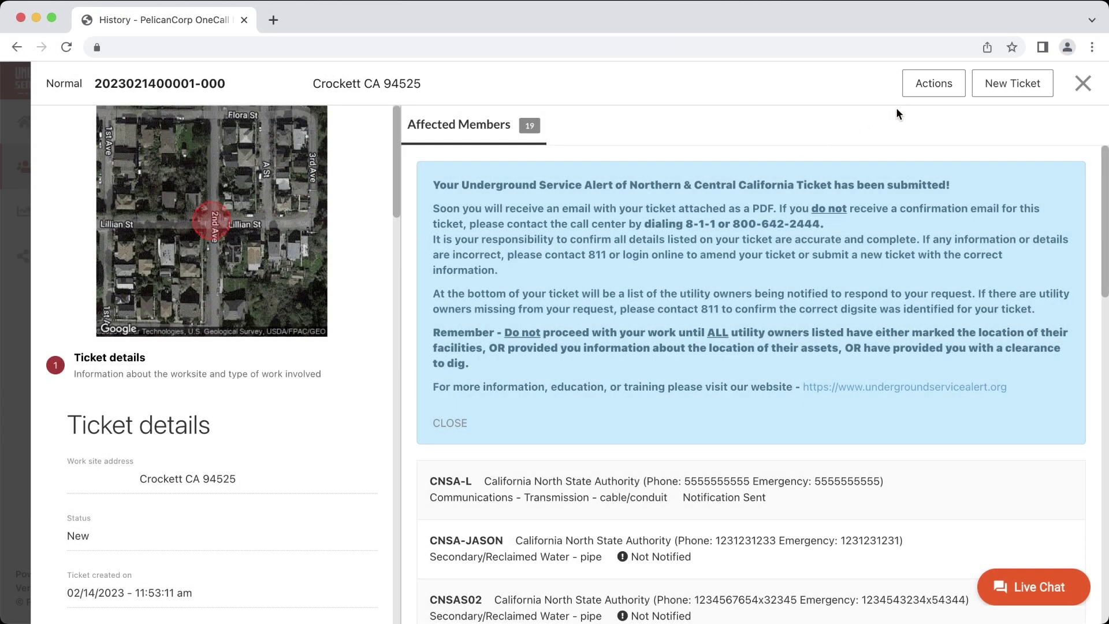
pyautogui.click(923, 93)
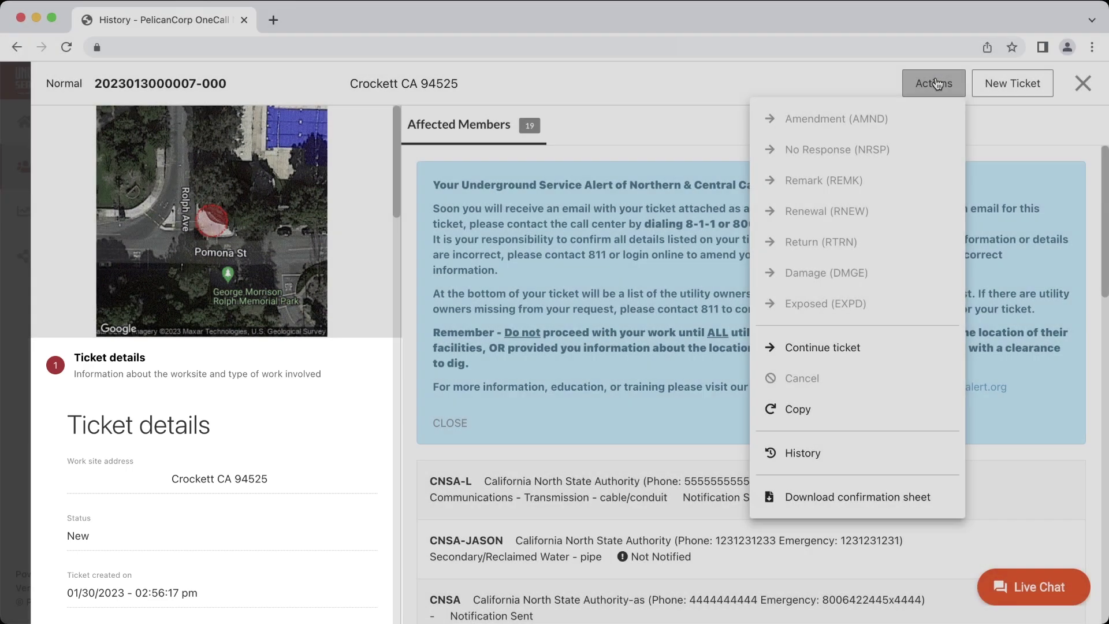
# Dismiss the Actions menu and scroll to the ticket's 02/27/2023 expiration date
pyautogui.click(936, 84)
pyautogui.scroll(-15, 337, 345)
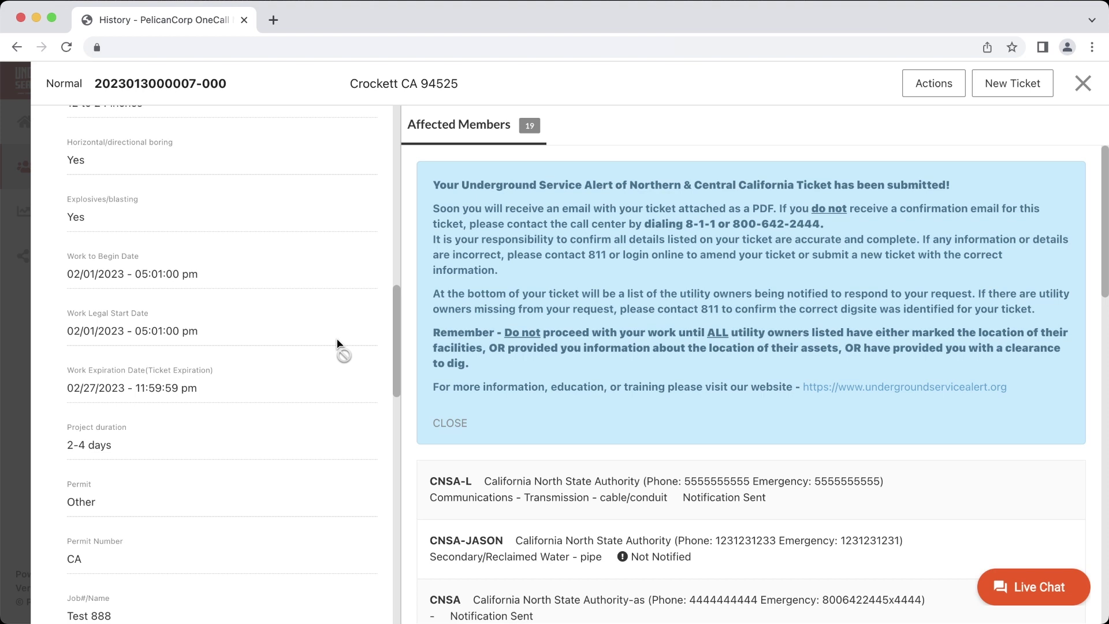
pyautogui.click(922, 90)
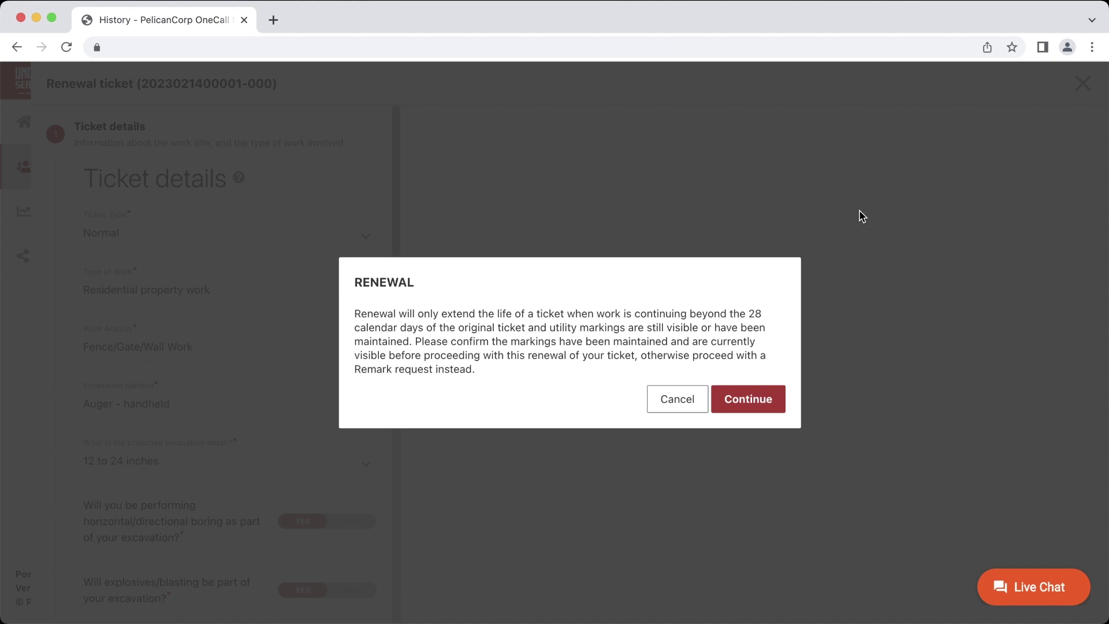
pyautogui.click(754, 402)
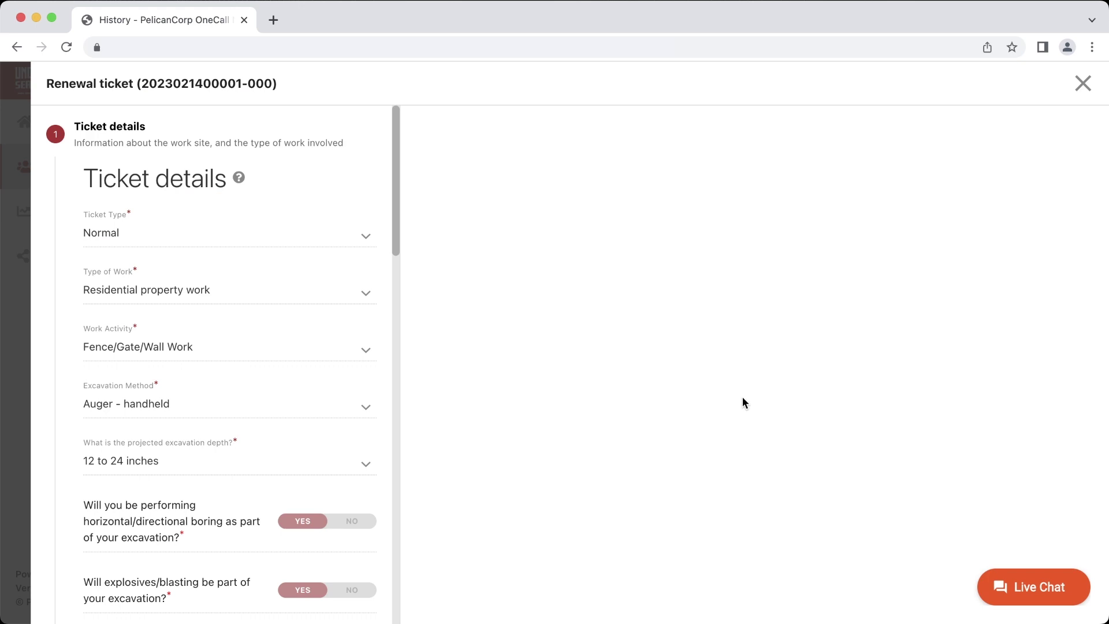
pyautogui.scroll(-6, 358, 397)
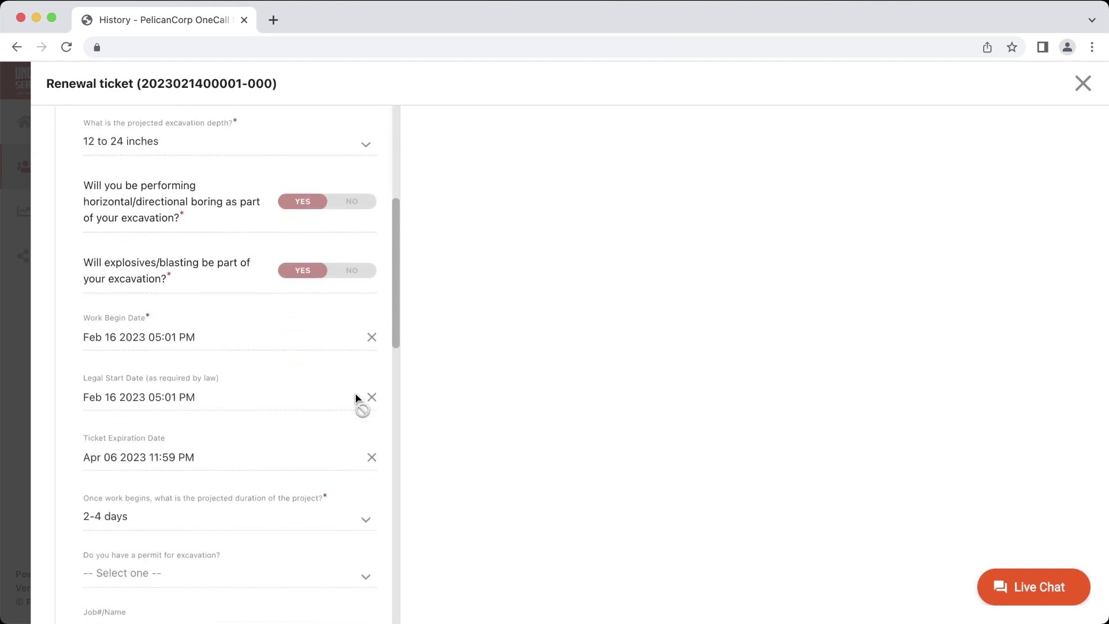
pyautogui.scroll(-12, 356, 395)
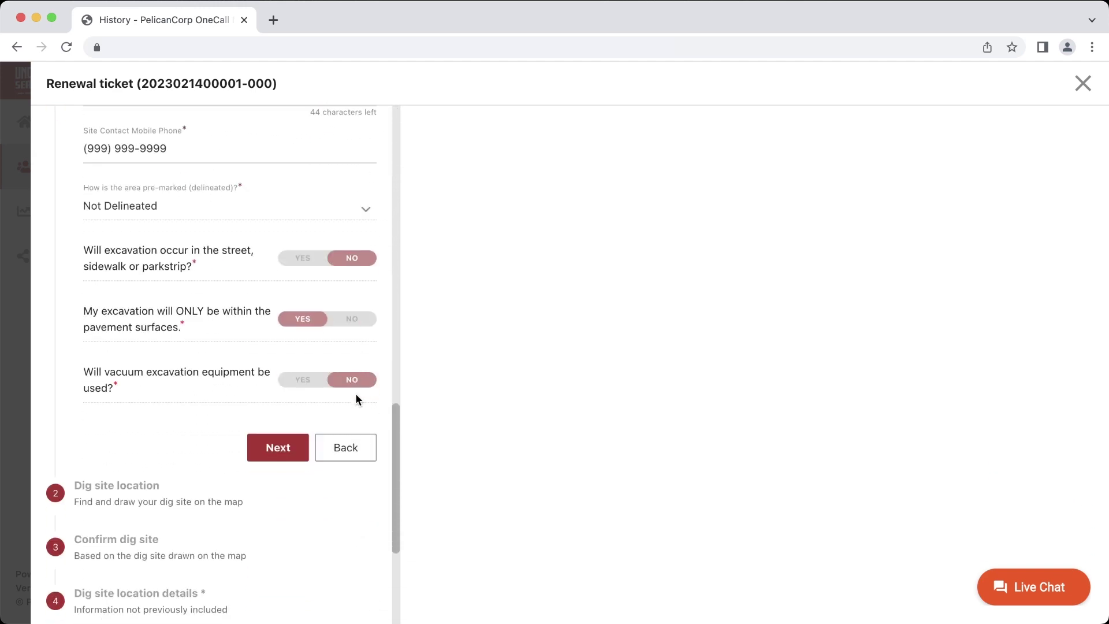
pyautogui.scroll(-2, 356, 399)
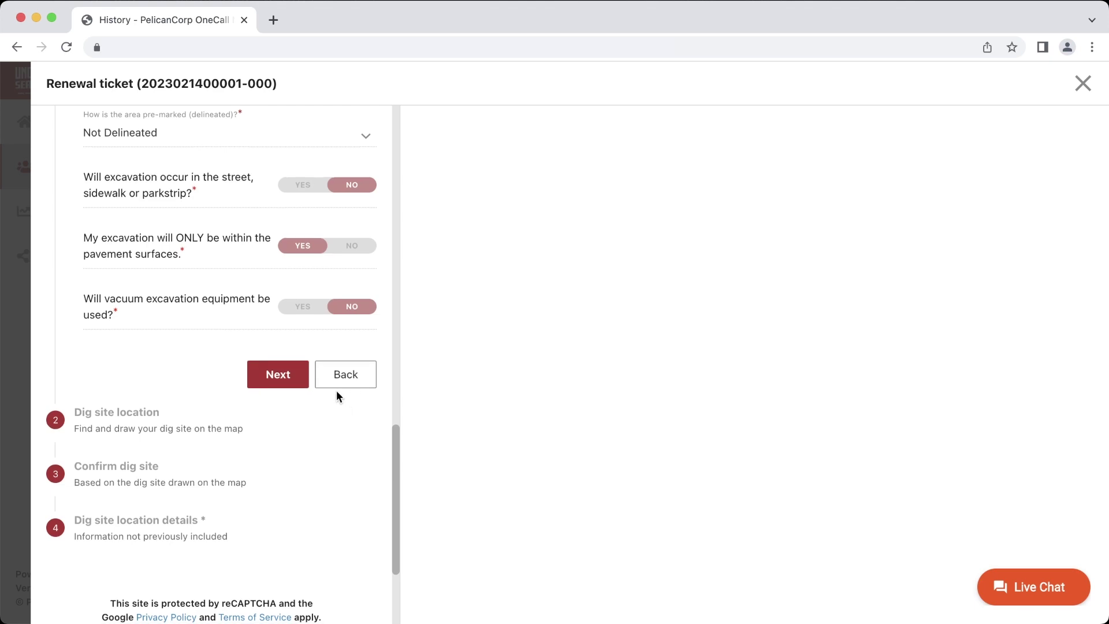
# Advance past ticket details and keep the existing dig site circle at Lillian St and 2nd Ave
pyautogui.click(275, 372)
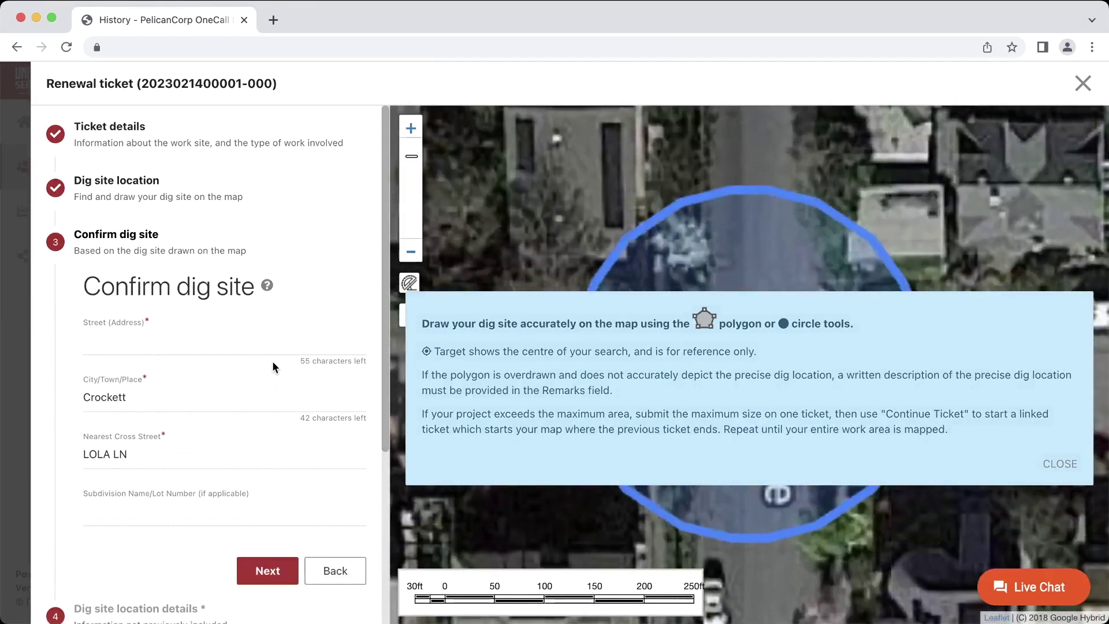
pyautogui.click(1066, 469)
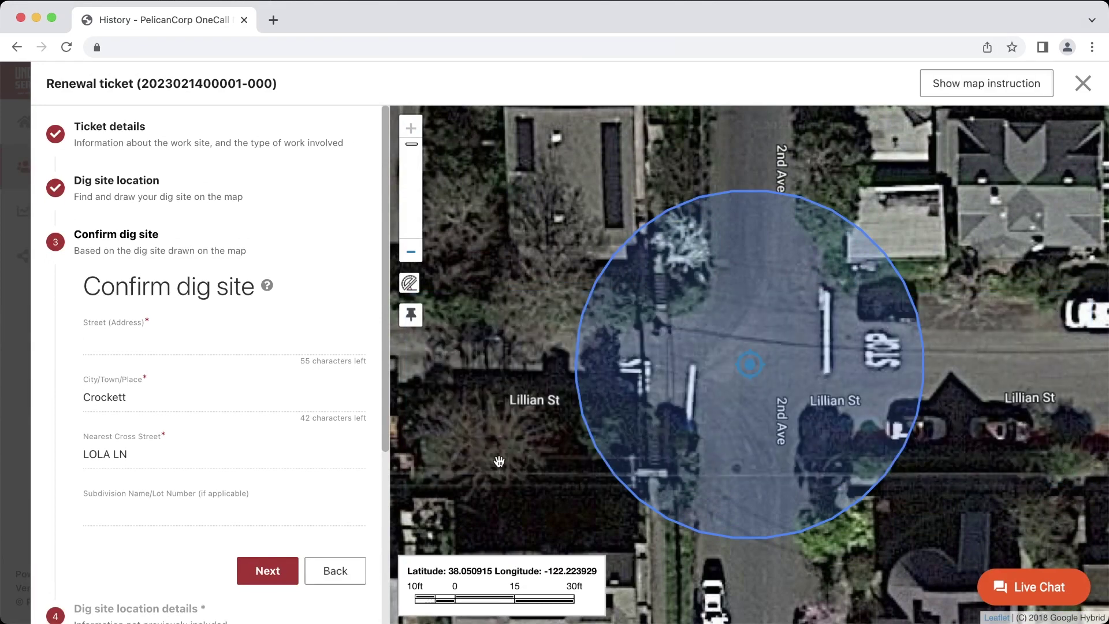
pyautogui.click(271, 571)
# Tick the dig-details accuracy and private lines acknowledgements, then submit the renewal
pyautogui.scroll(-5, 304, 490)
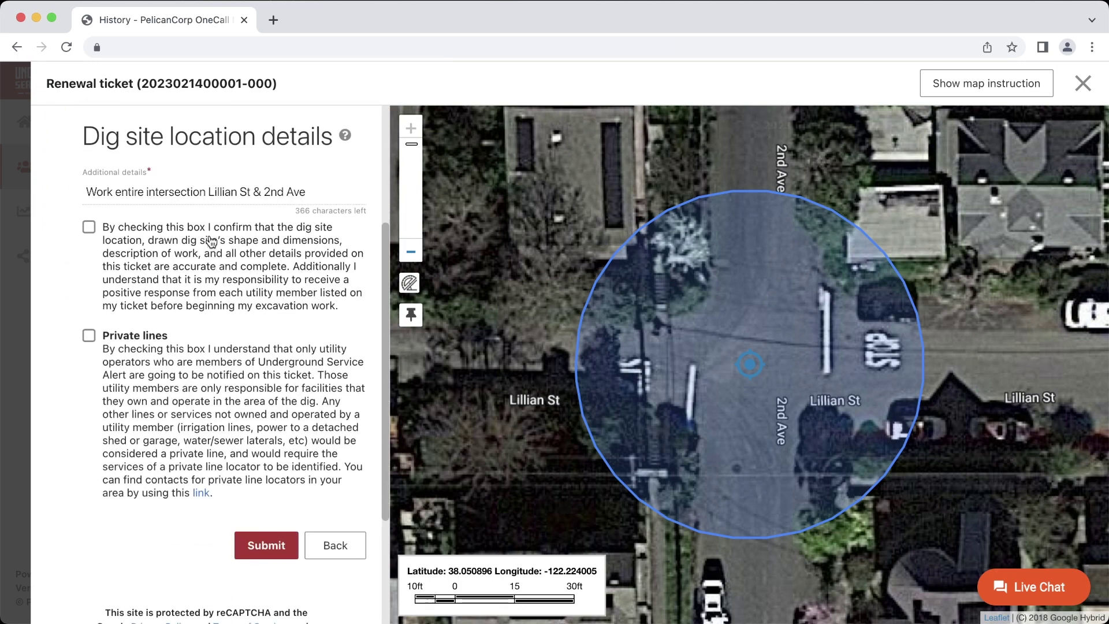
pyautogui.click(210, 240)
pyautogui.click(138, 382)
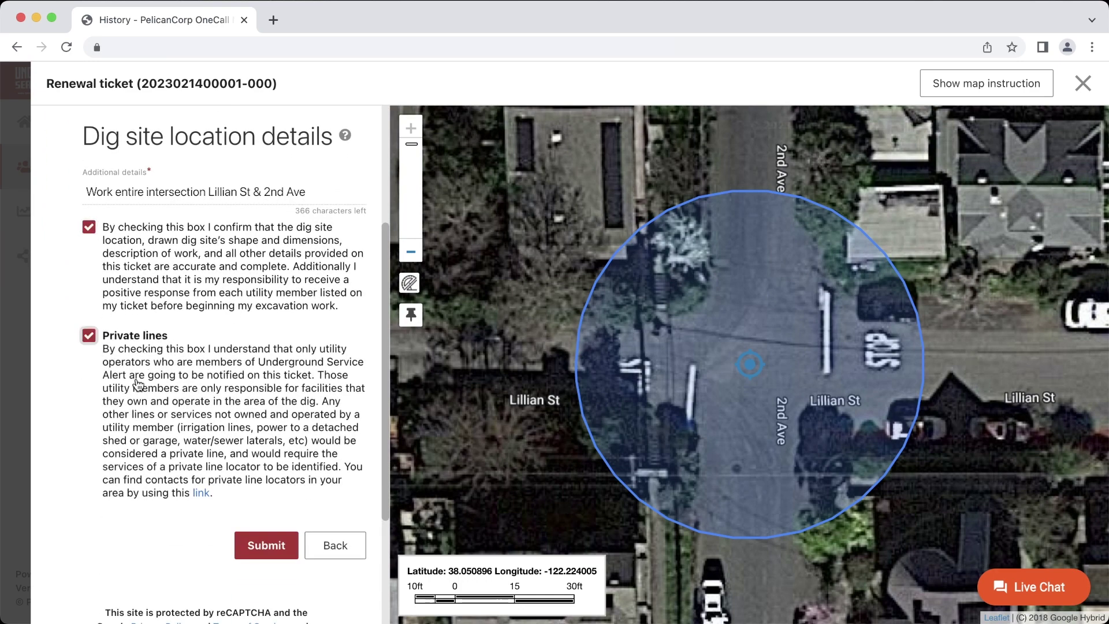
pyautogui.click(266, 546)
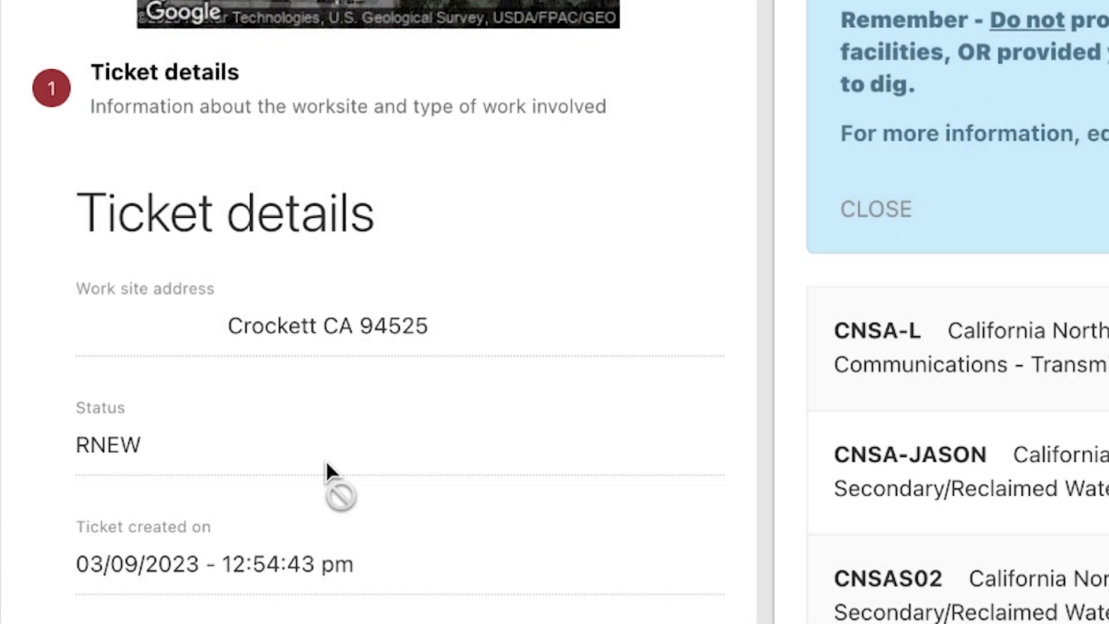
# Scroll the Ticket details to verify RNEW status and the 04/06/2023 expiration
pyautogui.scroll(-10, 326, 460)
pyautogui.scroll(-12, 326, 460)
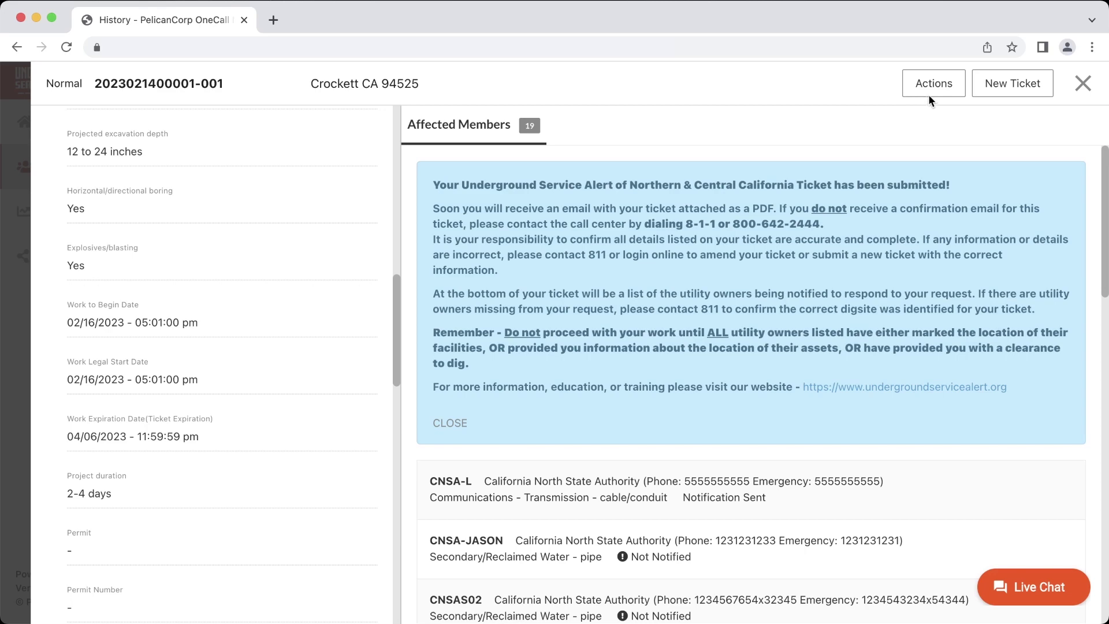
pyautogui.click(930, 95)
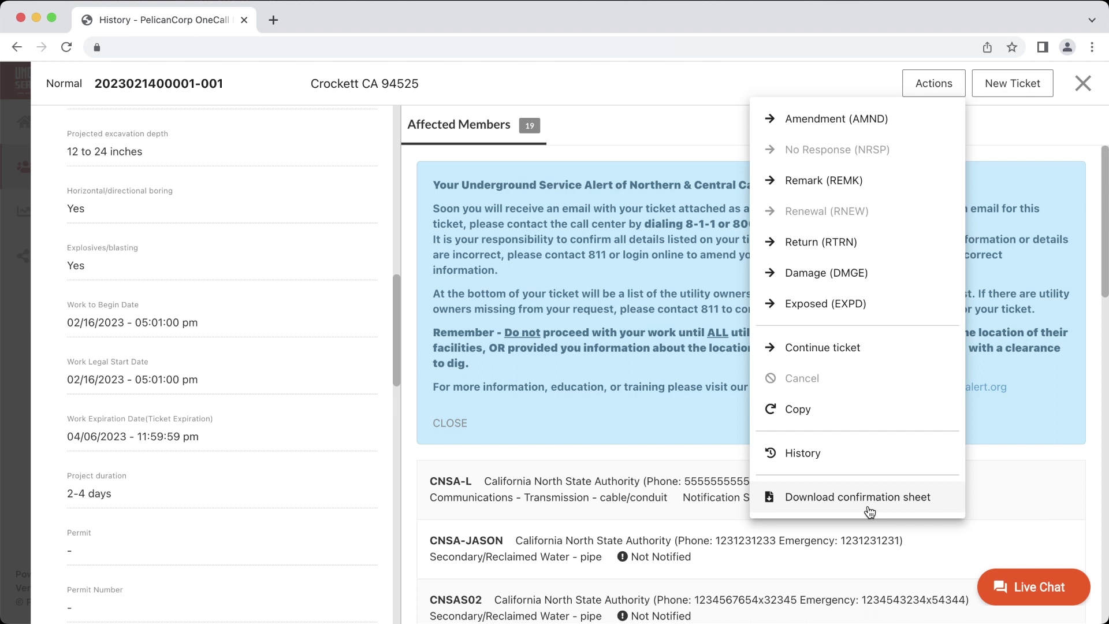
pyautogui.click(931, 82)
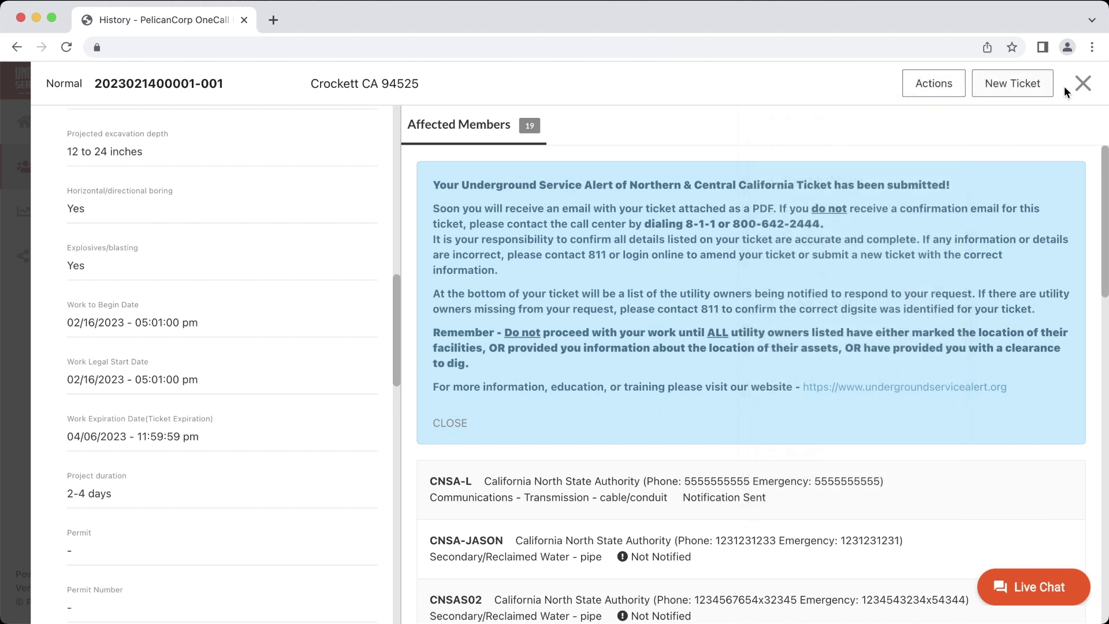